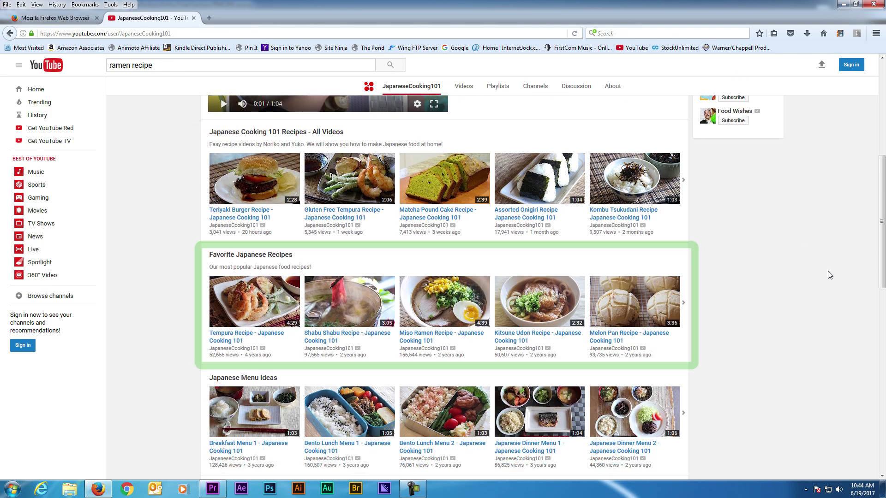
# Scroll down the YouTube page toward the Creator Studio dashboard
pyautogui.scroll(-1, 830, 275)
pyautogui.scroll(-5, 830, 275)
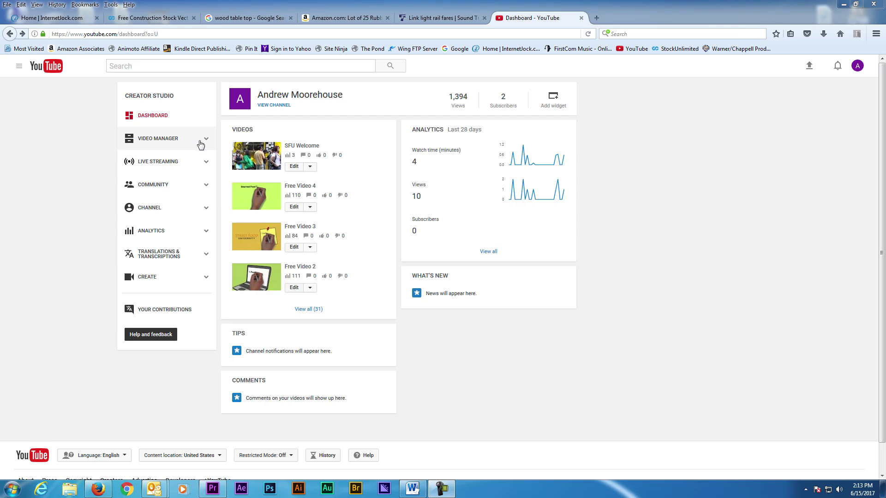
# Create an empty public playlist titled 'Burger Trucks' from the Video Manager's Playlists list
pyautogui.click(199, 141)
pyautogui.click(150, 167)
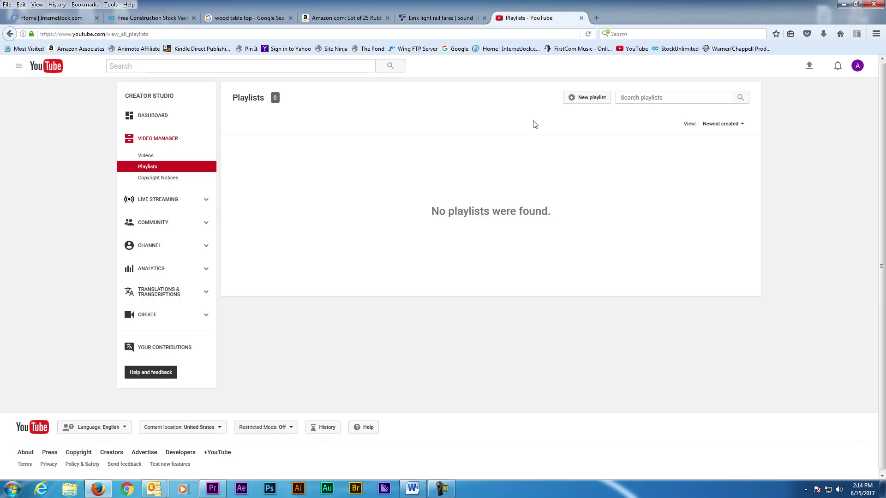
pyautogui.click(595, 98)
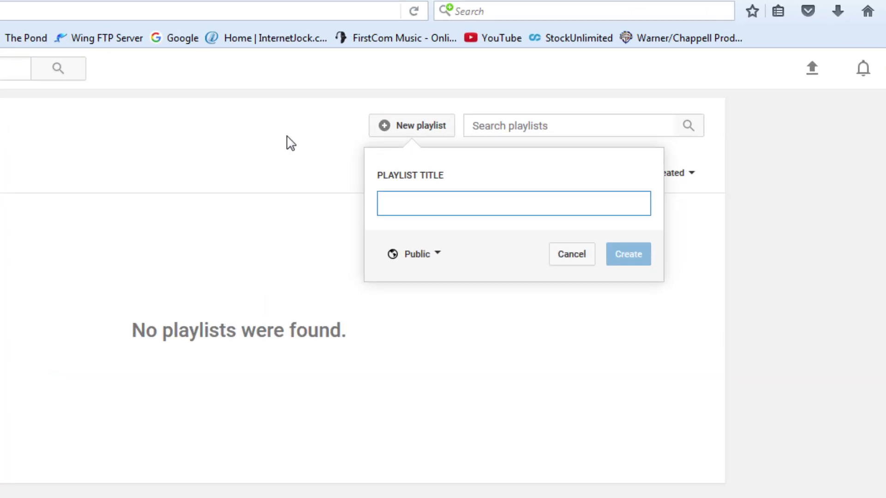
pyautogui.write('Bur')
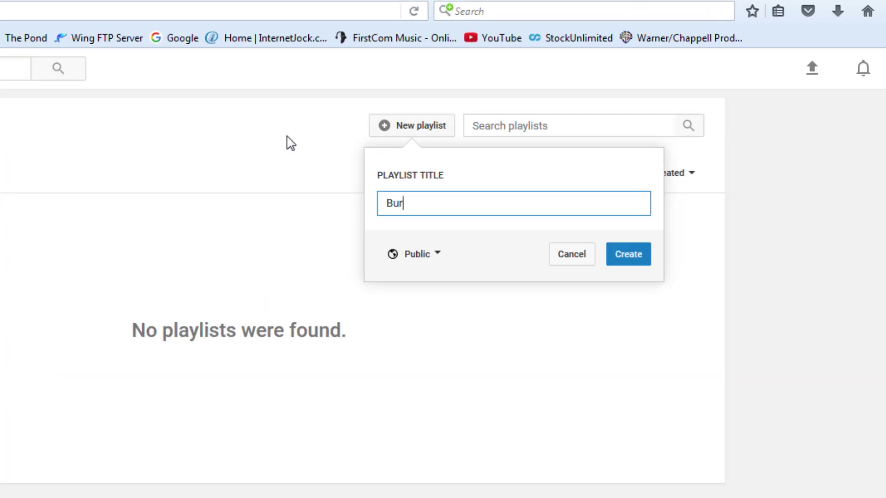
pyautogui.write('ger Trucks')
pyautogui.click(440, 258)
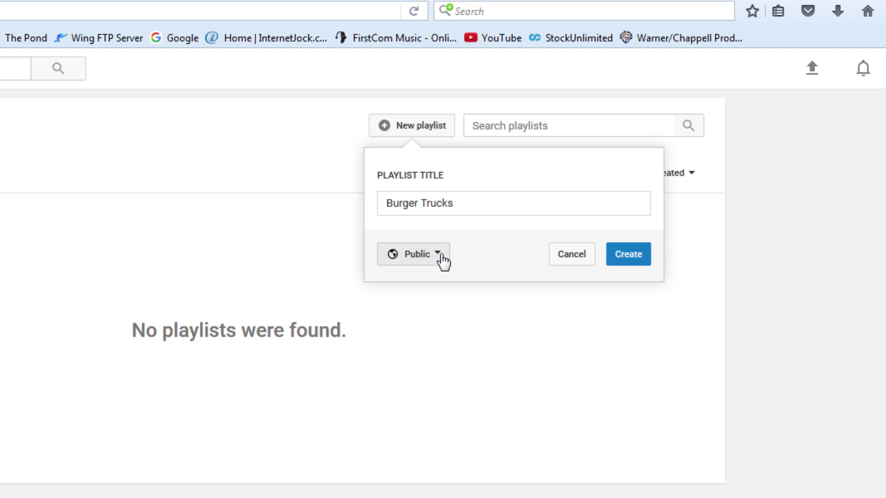
pyautogui.click(497, 267)
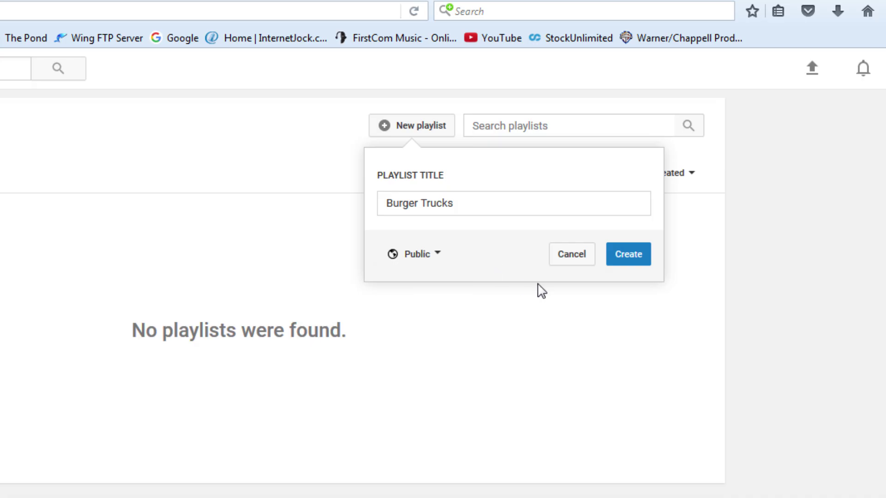
pyautogui.click(635, 265)
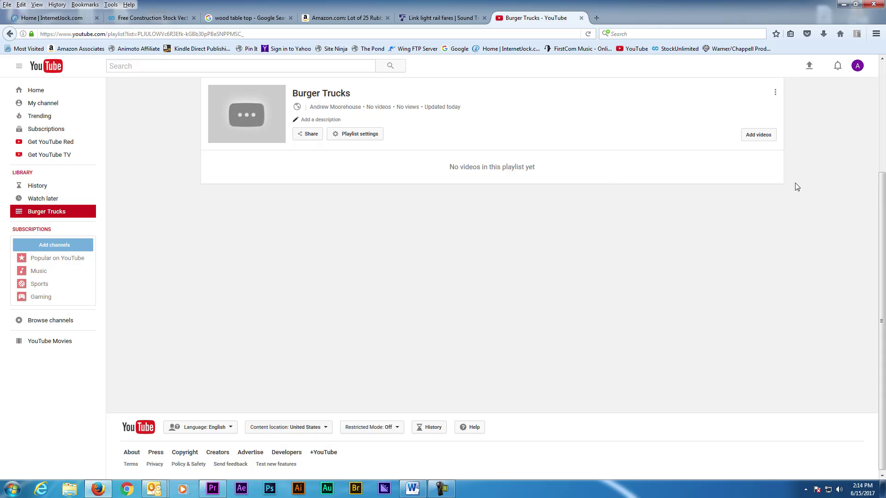
# Add Scratch Food Truck, The Cave Cafe, West Indies Soul and R.A. MacSammys videos to Burger Trucks
pyautogui.click(760, 141)
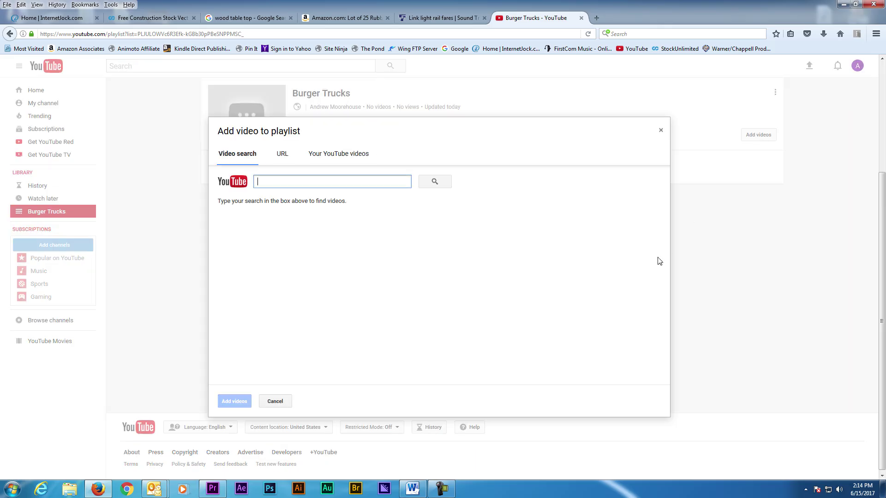
pyautogui.click(341, 158)
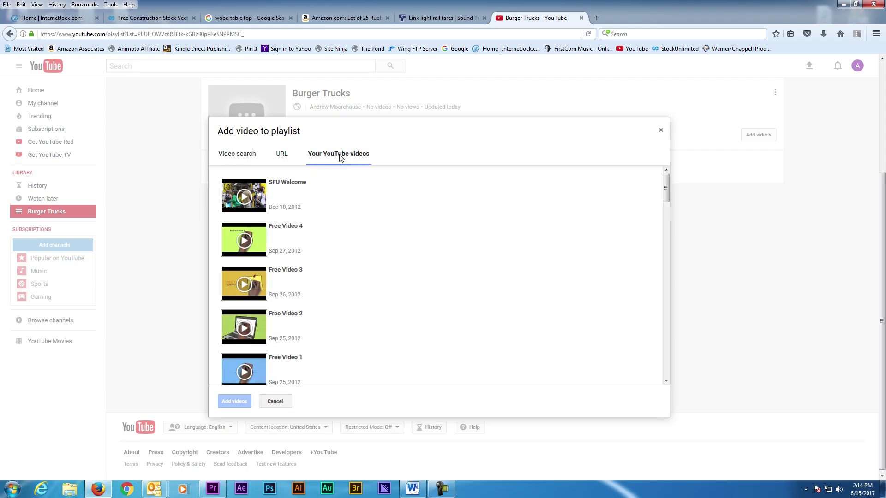
pyautogui.scroll(-15, 433, 242)
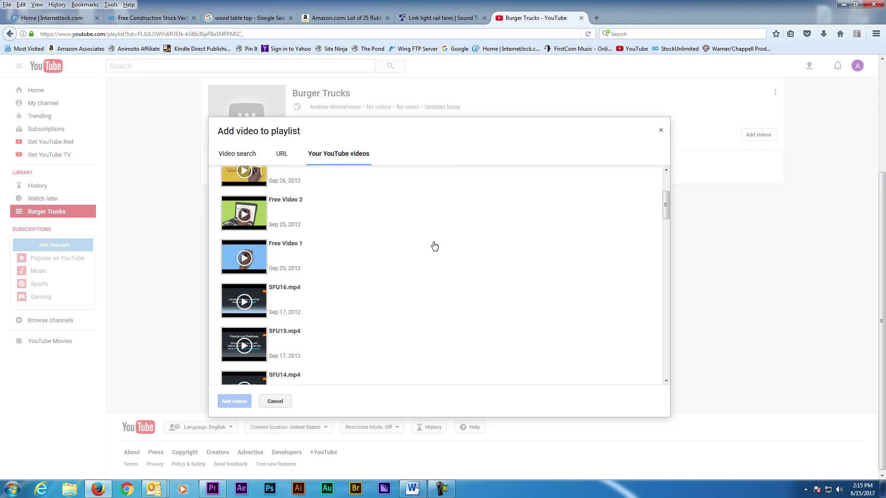
pyautogui.scroll(-5, 432, 236)
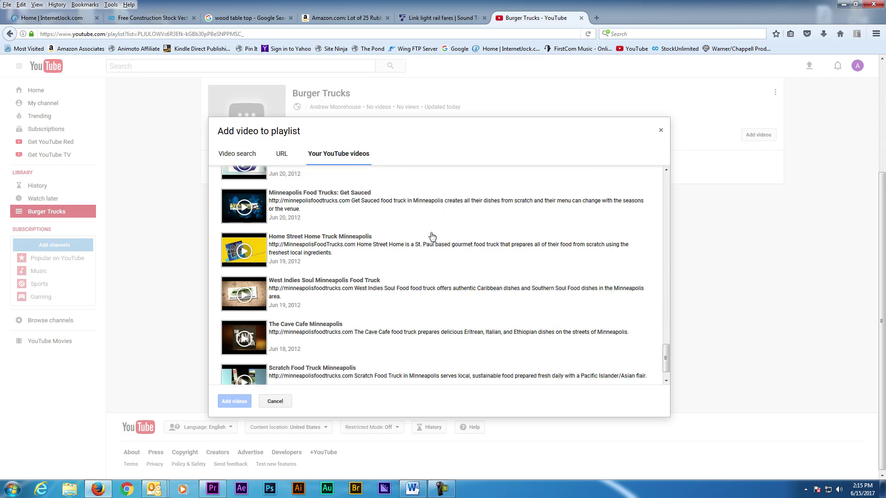
pyautogui.click(437, 351)
pyautogui.click(457, 316)
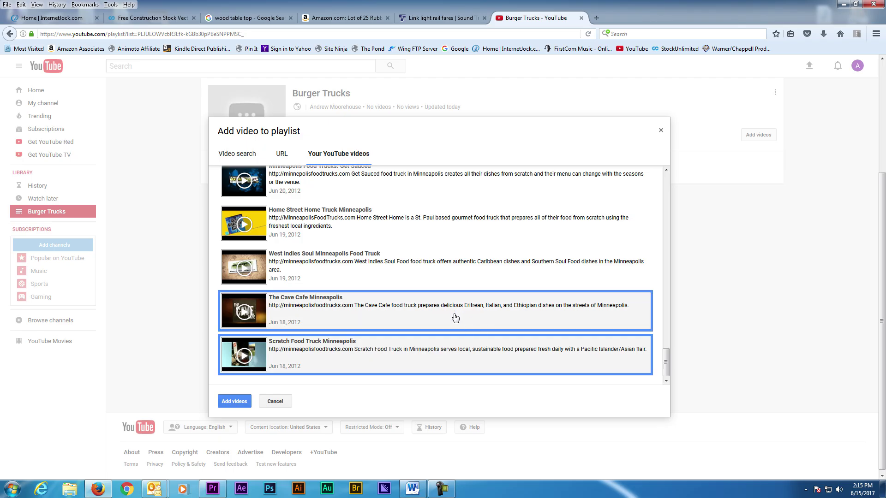
pyautogui.click(468, 260)
pyautogui.scroll(2, 469, 258)
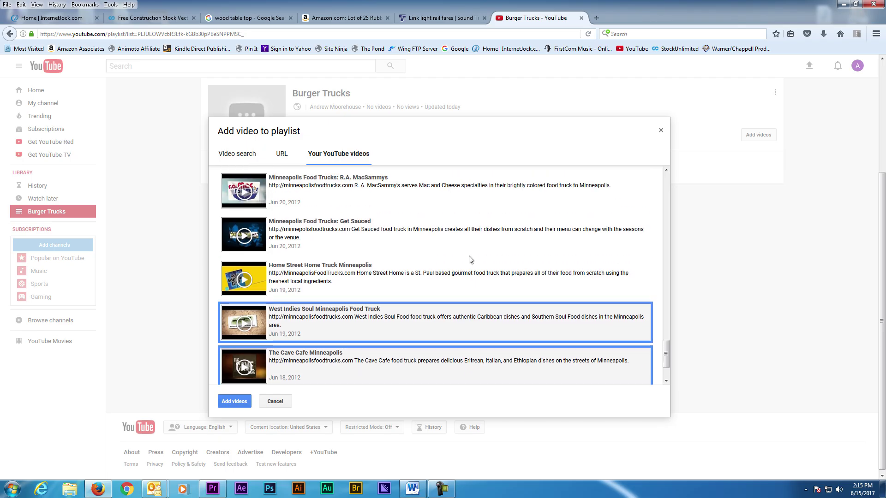
pyautogui.click(449, 194)
pyautogui.scroll(2, 447, 193)
pyautogui.scroll(-3, 440, 252)
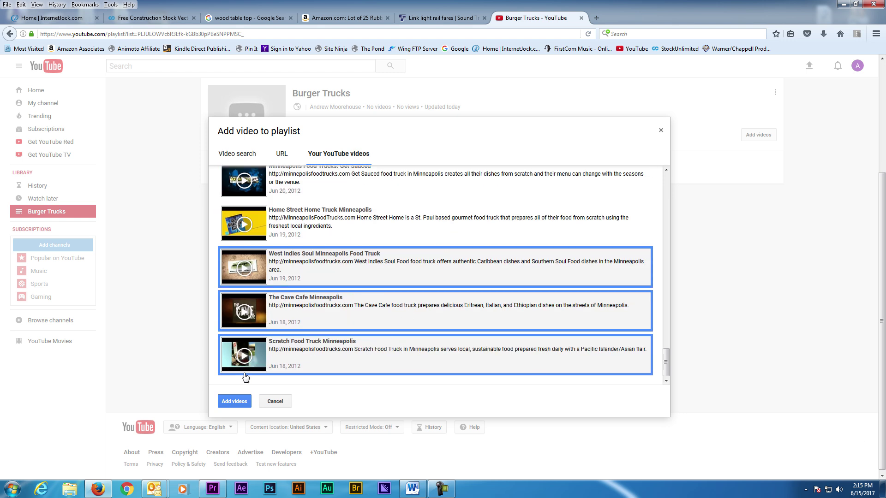
pyautogui.click(238, 406)
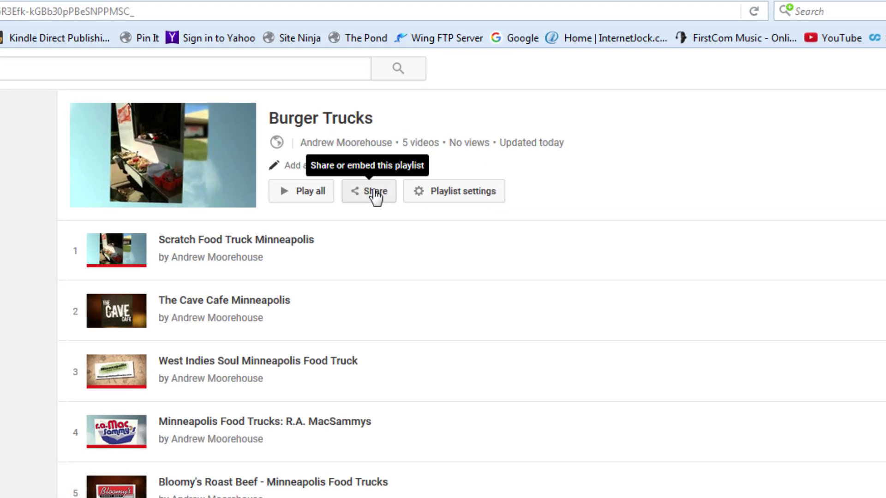
pyautogui.click(375, 193)
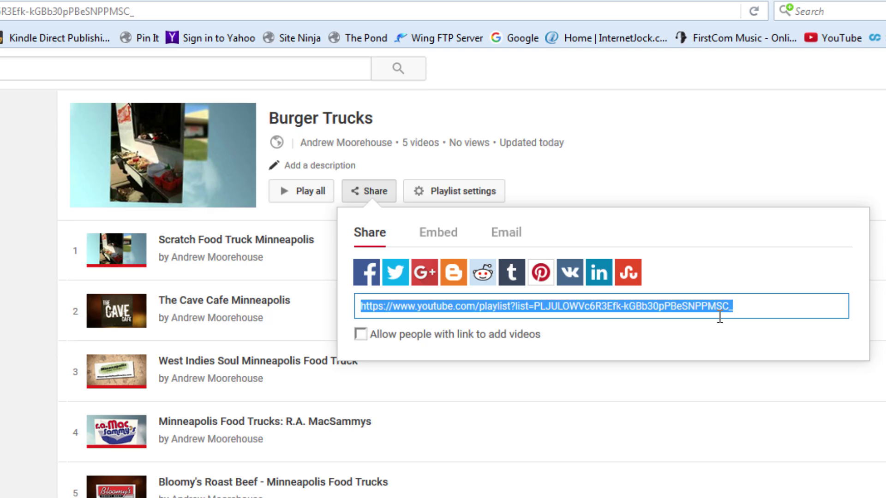
pyautogui.click(369, 191)
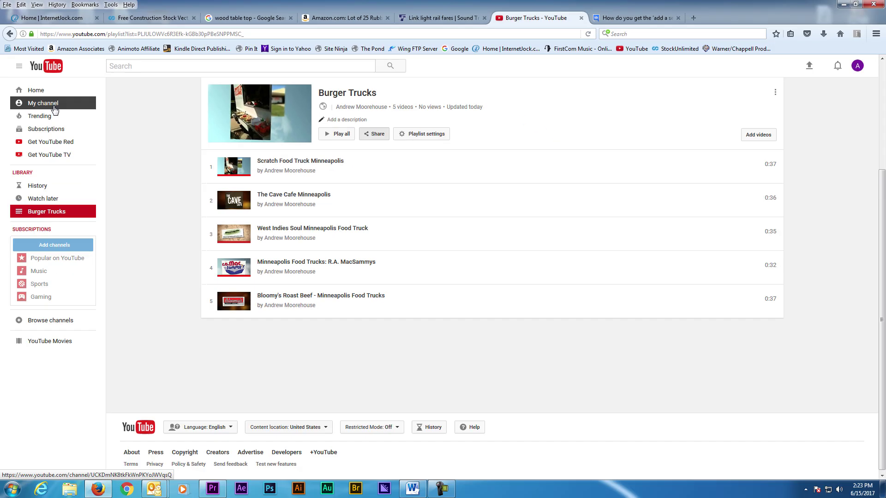
# Turn on 'Customize the layout of your channel' in the channel settings and save
pyautogui.click(54, 108)
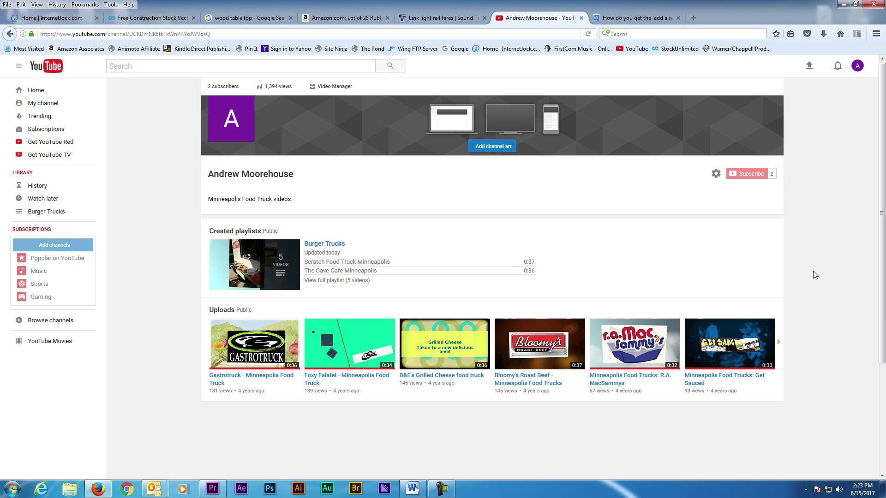
pyautogui.scroll(-2, 816, 275)
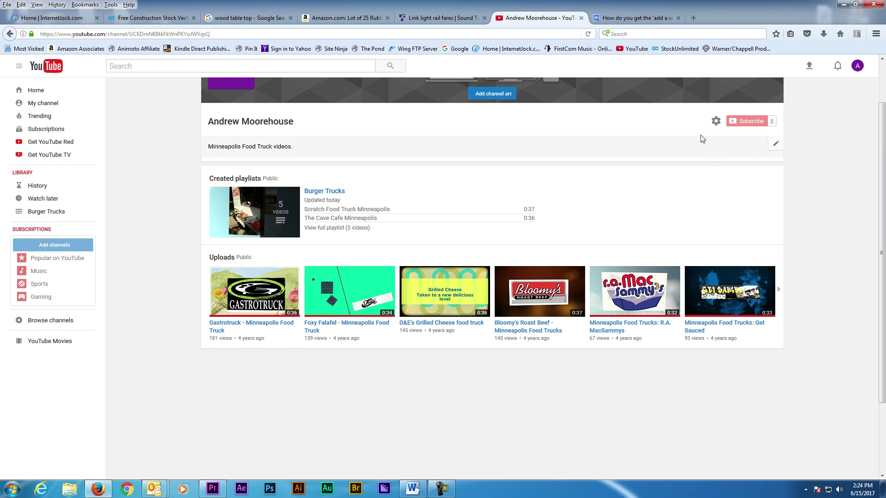
pyautogui.click(716, 121)
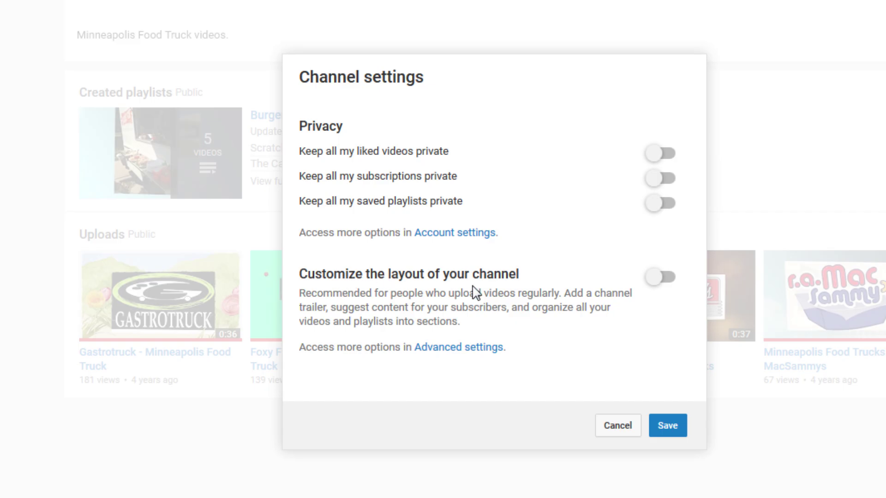
pyautogui.click(657, 283)
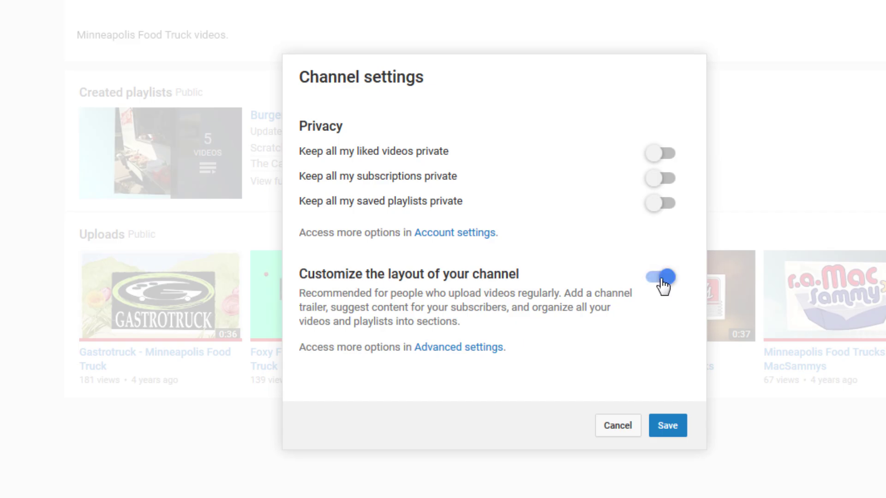
pyautogui.click(668, 425)
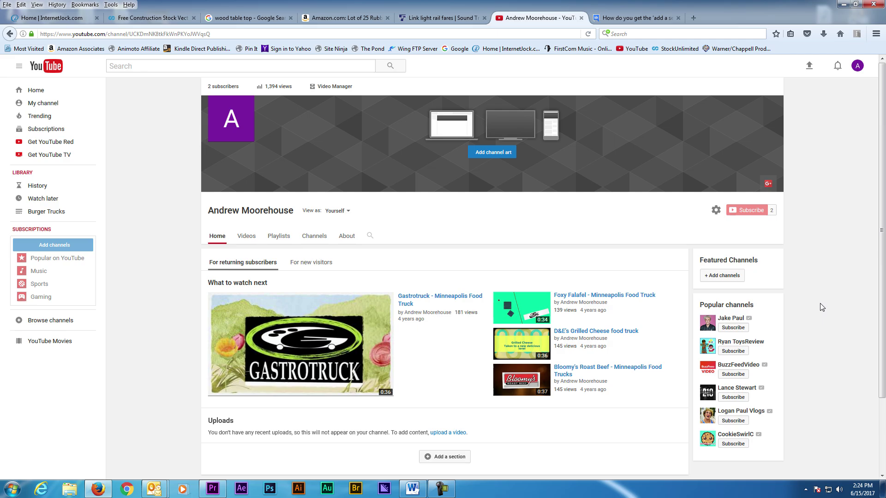
# Add a single-playlist horizontal-row section on the channel home, pasting the Burger Trucks playlist URL
pyautogui.scroll(-3, 829, 300)
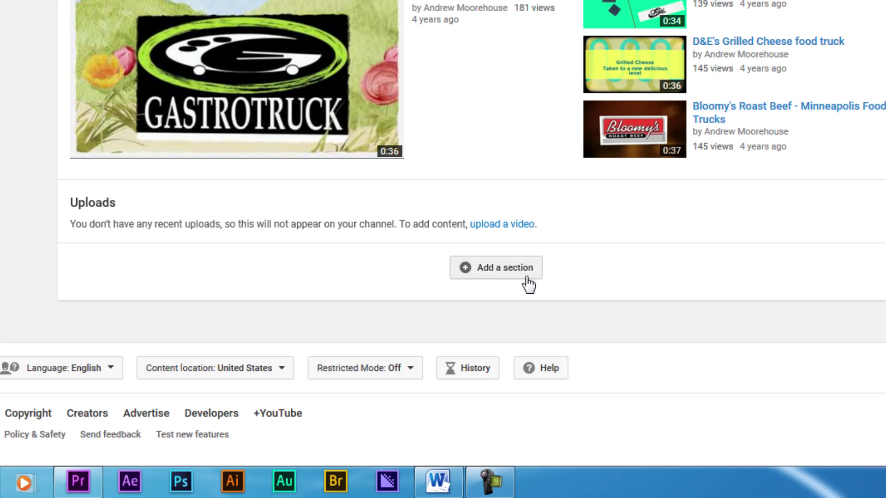
pyautogui.click(500, 269)
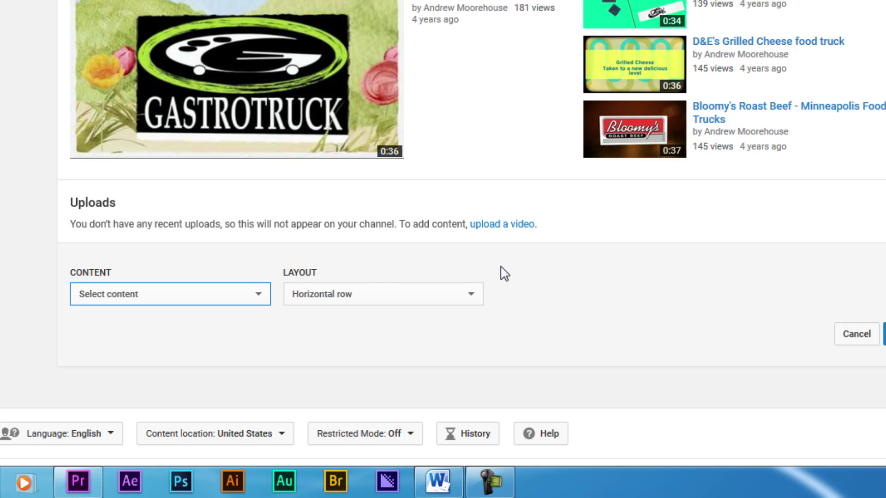
pyautogui.scroll(-2, 532, 267)
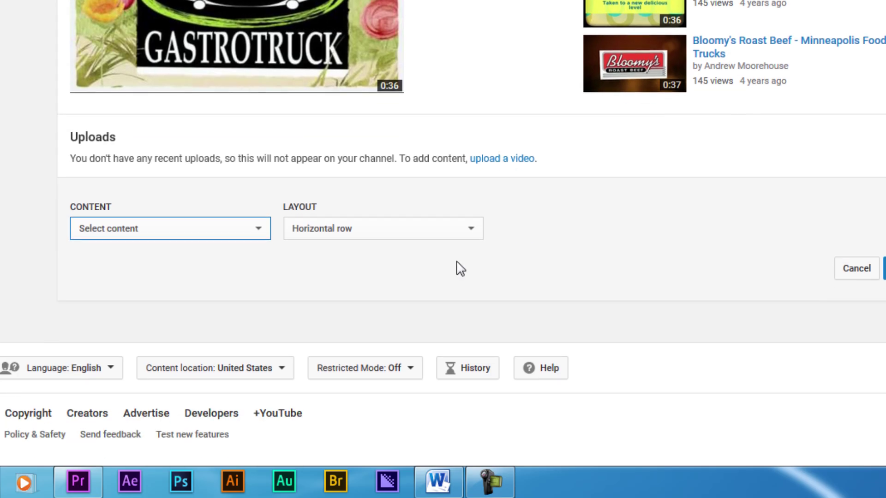
pyautogui.click(257, 231)
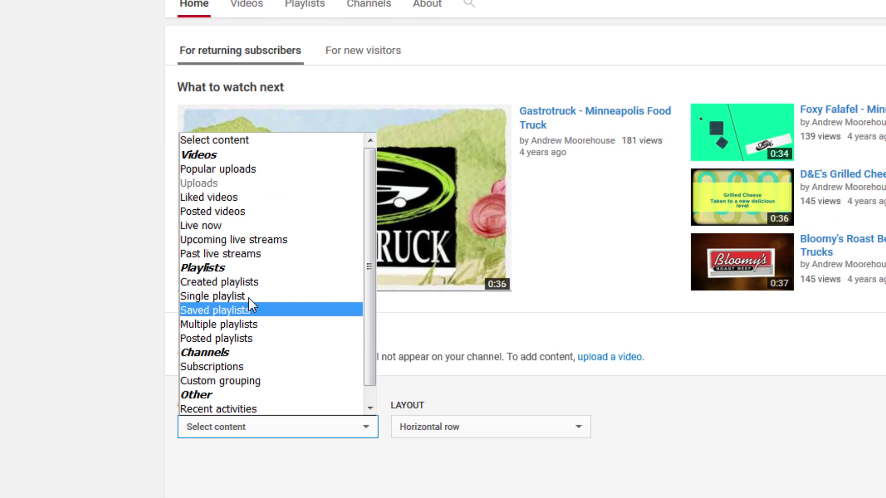
pyautogui.click(250, 296)
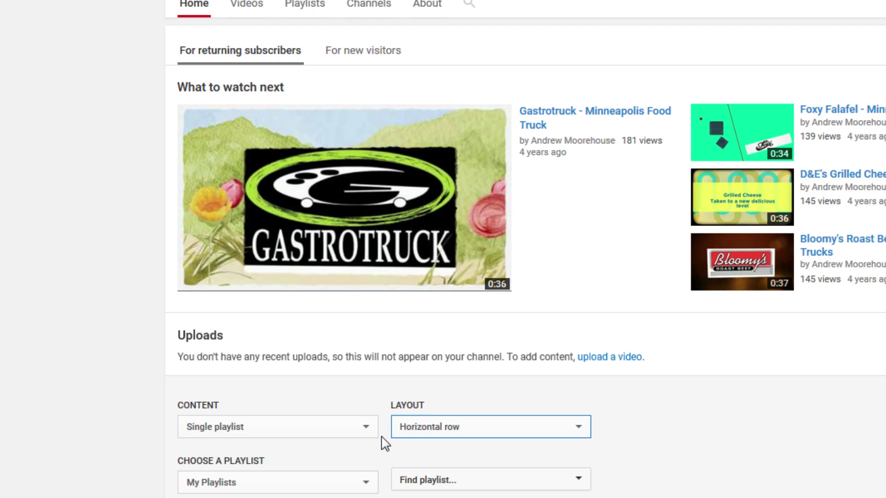
pyautogui.click(579, 272)
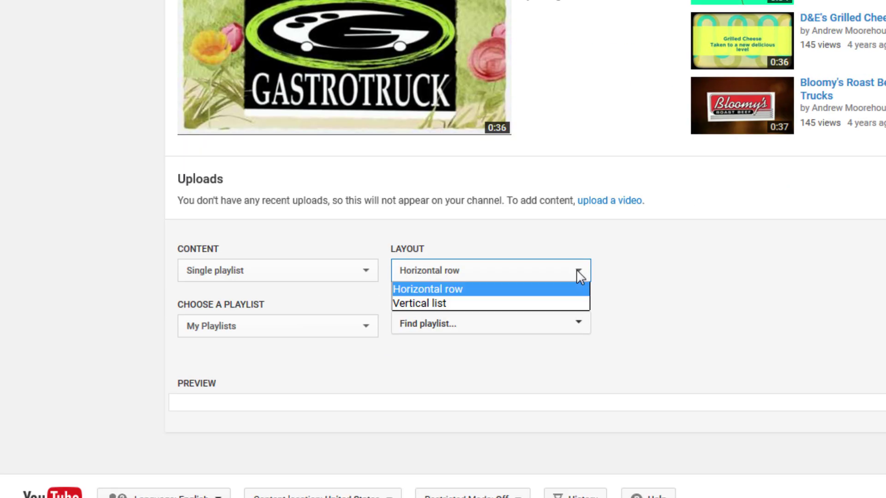
pyautogui.click(577, 270)
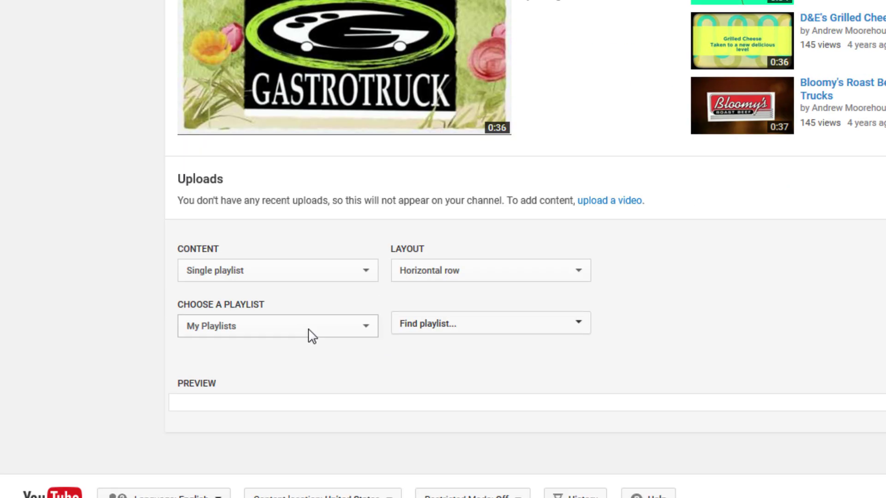
pyautogui.click(364, 326)
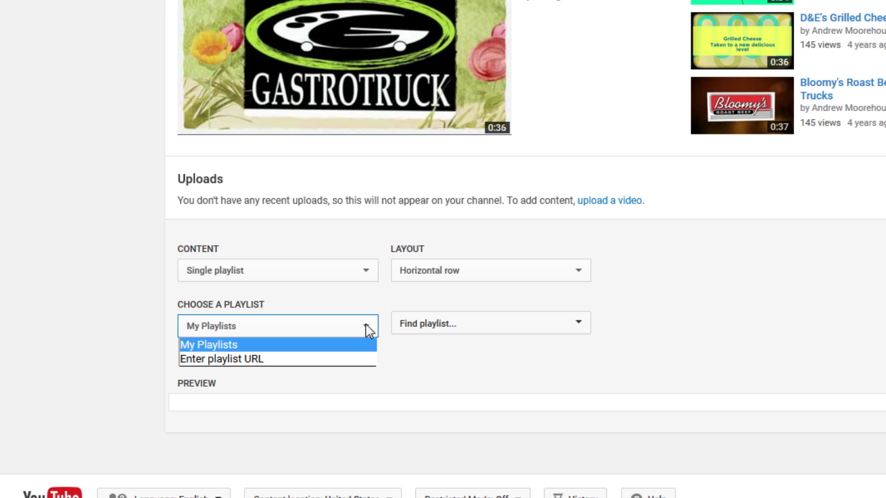
pyautogui.click(233, 356)
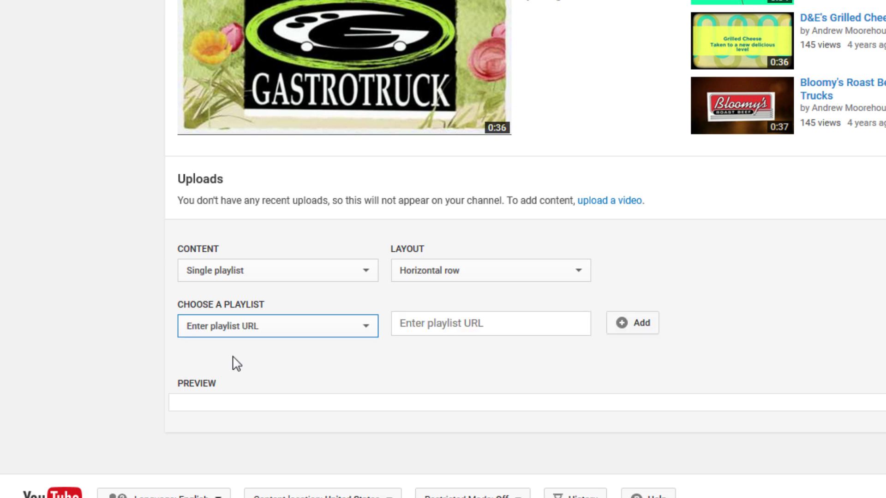
pyautogui.click(479, 323)
pyautogui.hotkey('ctrl', 'v')
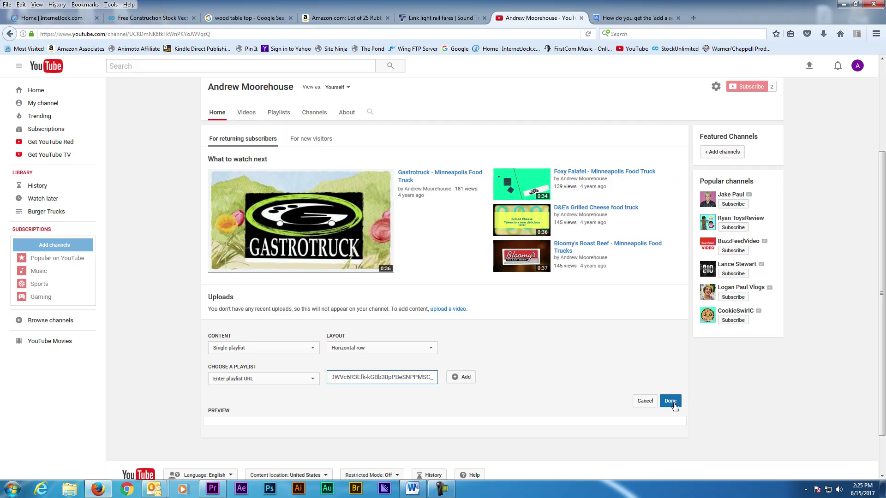
# Save the Burger Trucks section, then go to the channel's Playlists tab
pyautogui.click(668, 400)
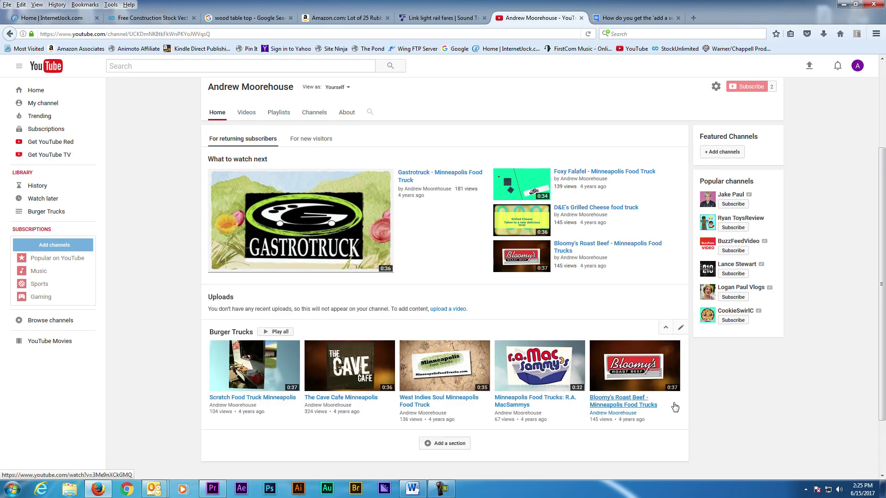
pyautogui.scroll(-2, 576, 405)
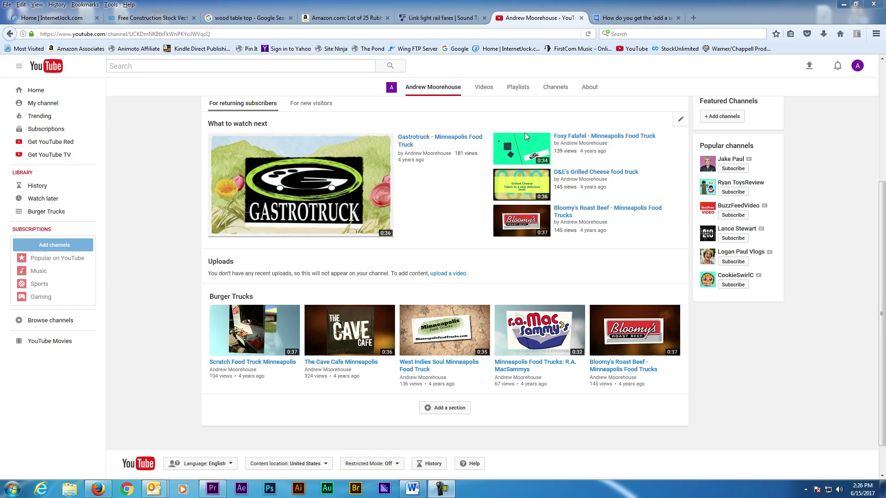
pyautogui.click(518, 88)
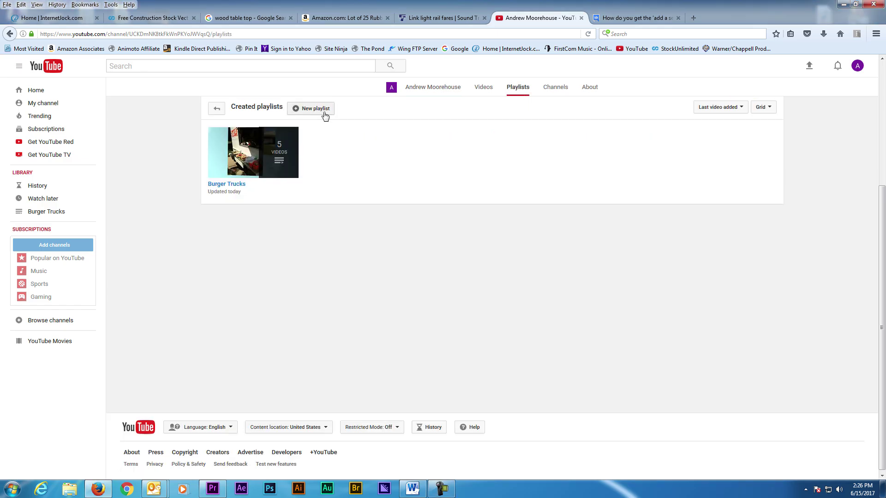
# Create a new playlist named 'Taco Trucks'
pyautogui.click(325, 114)
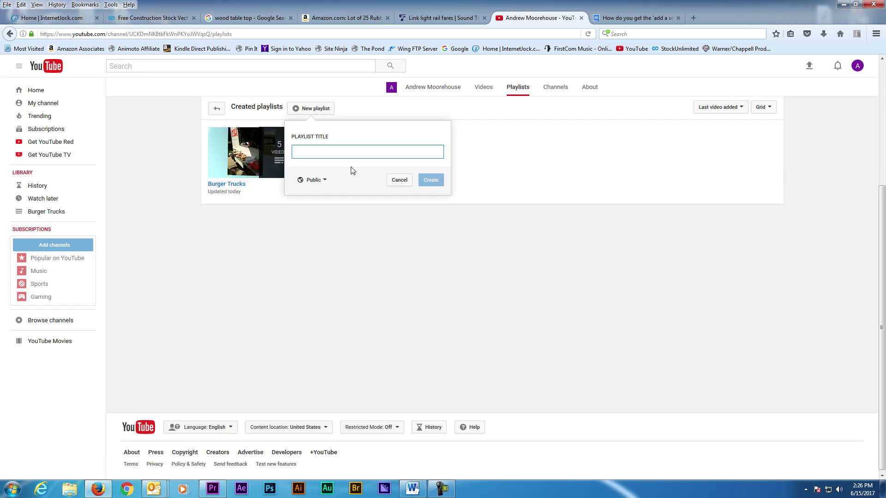
pyautogui.write('Taco Tru')
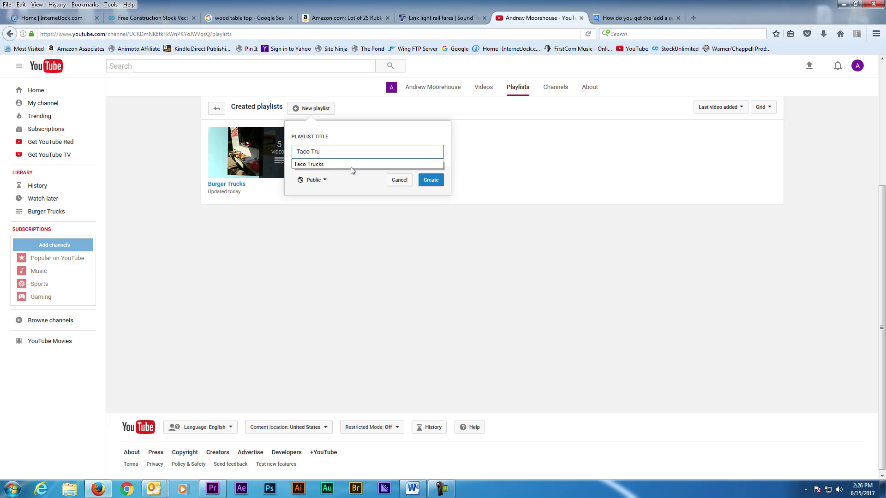
pyautogui.write('cks')
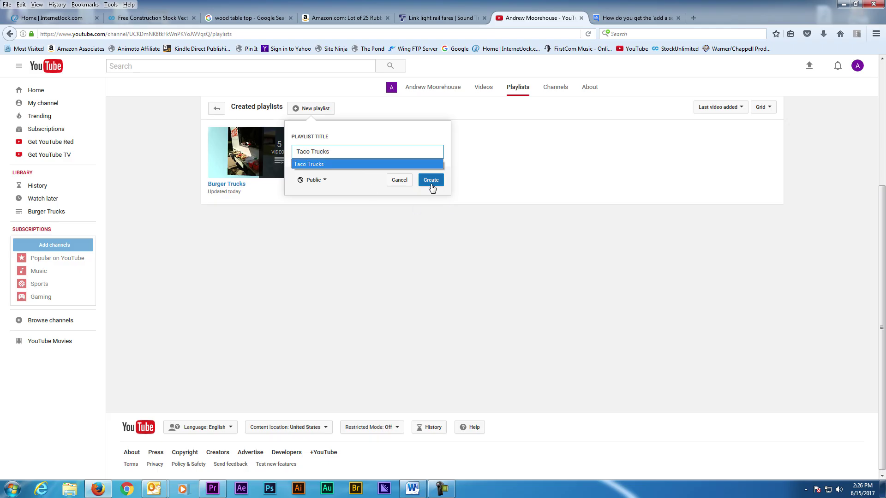
pyautogui.click(431, 180)
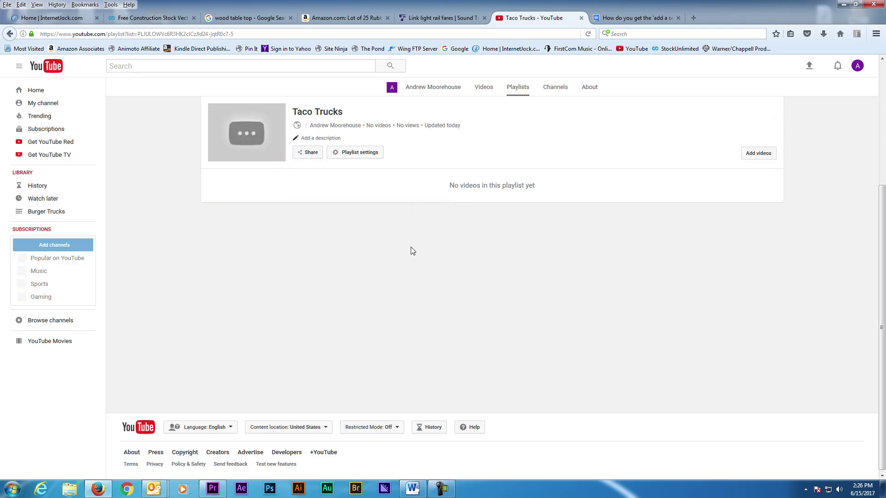
# Add Foxy Falafel, D&E's Grilled Cheese, Get Sauced and Bloomy's Roast Beef, then bring up its share link
pyautogui.click(368, 271)
pyautogui.click(340, 312)
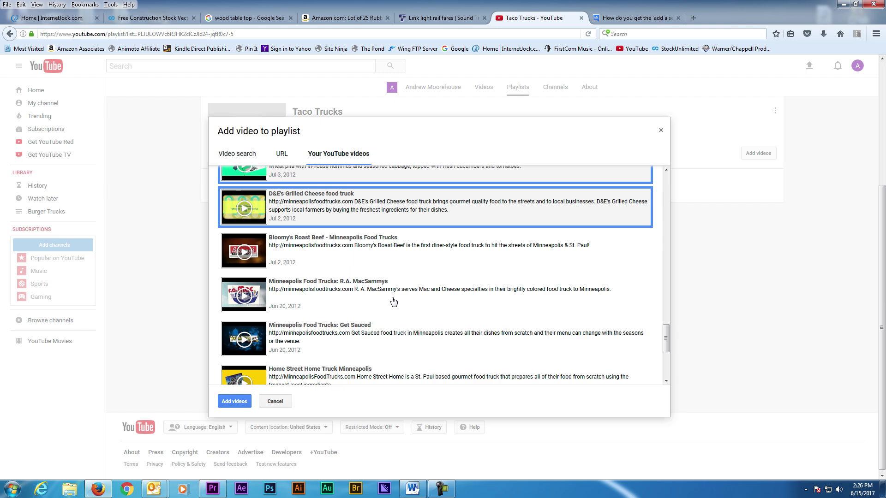
pyautogui.scroll(-3, 369, 304)
pyautogui.click(362, 334)
pyautogui.click(351, 251)
pyautogui.scroll(-2, 323, 286)
pyautogui.click(234, 401)
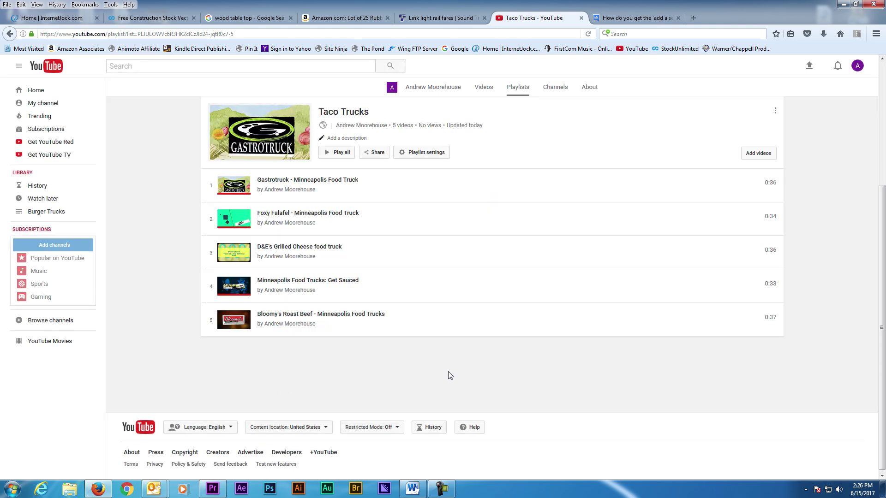
pyautogui.click(376, 153)
pyautogui.click(562, 373)
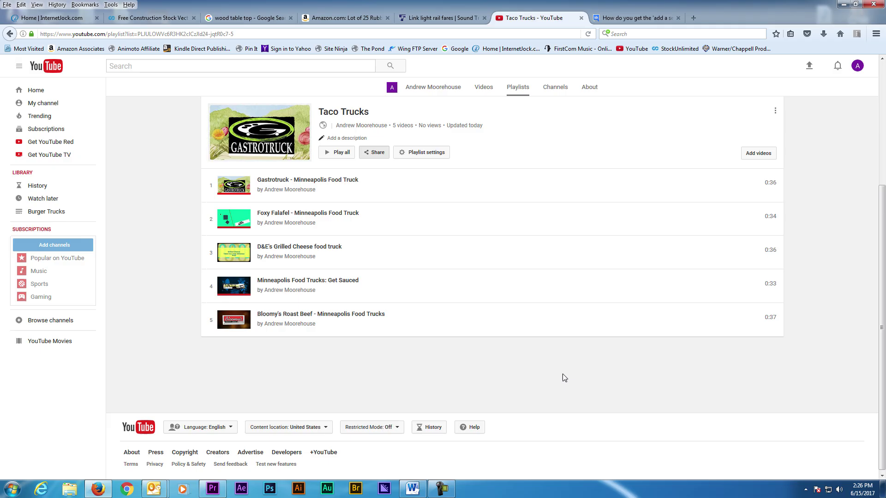
# Add a single-playlist section on the channel home using the pasted Taco Trucks playlist URL
pyautogui.click(60, 107)
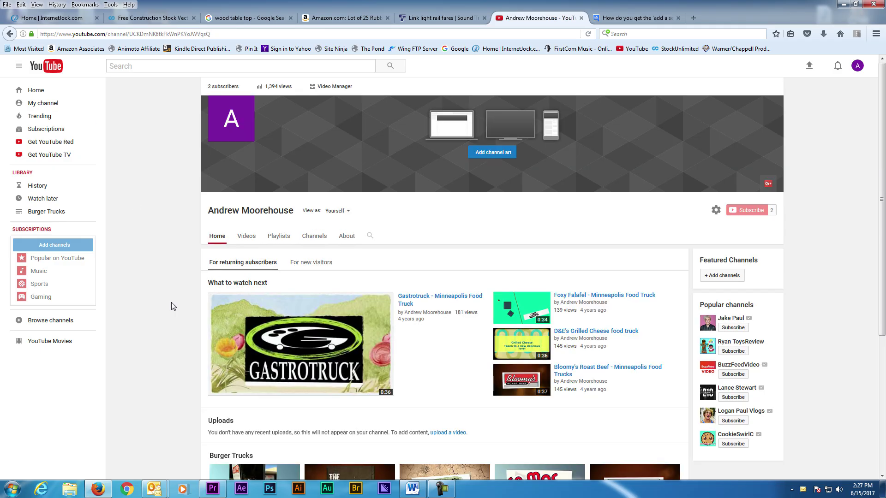
pyautogui.scroll(-5, 216, 351)
pyautogui.click(460, 375)
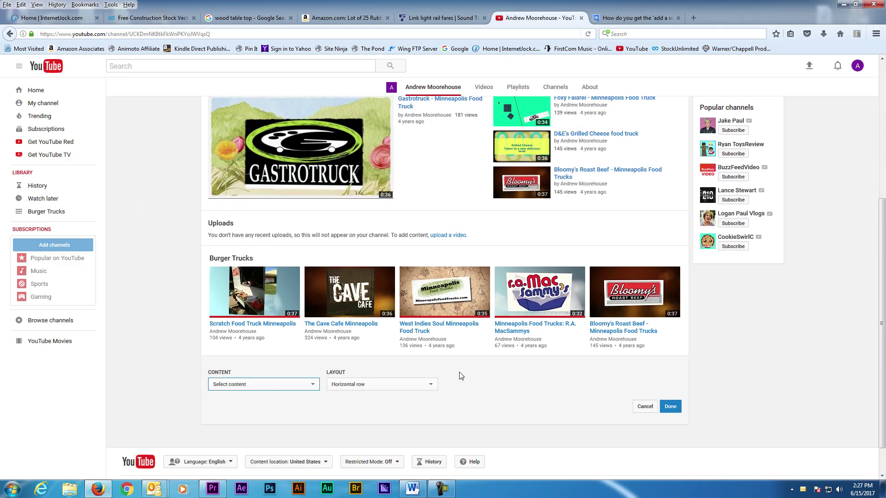
pyautogui.click(312, 387)
pyautogui.click(226, 313)
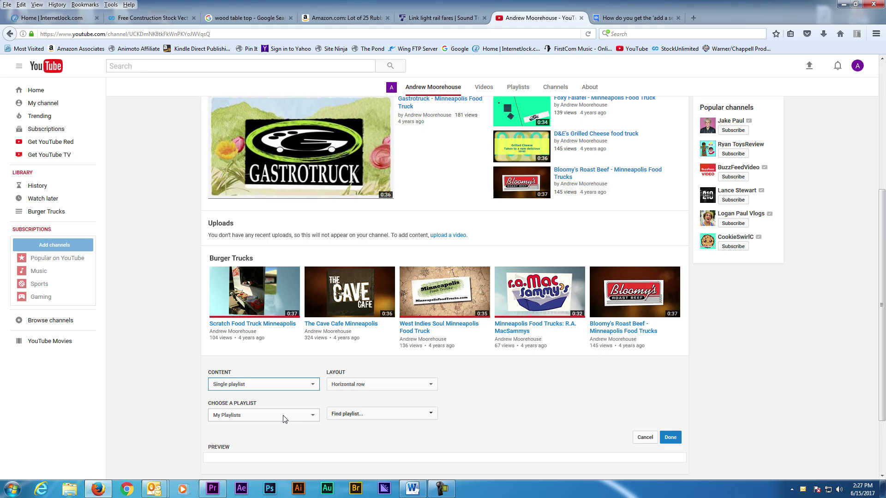
pyautogui.click(283, 419)
pyautogui.click(258, 433)
pyautogui.hotkey('ctrl', 'v')
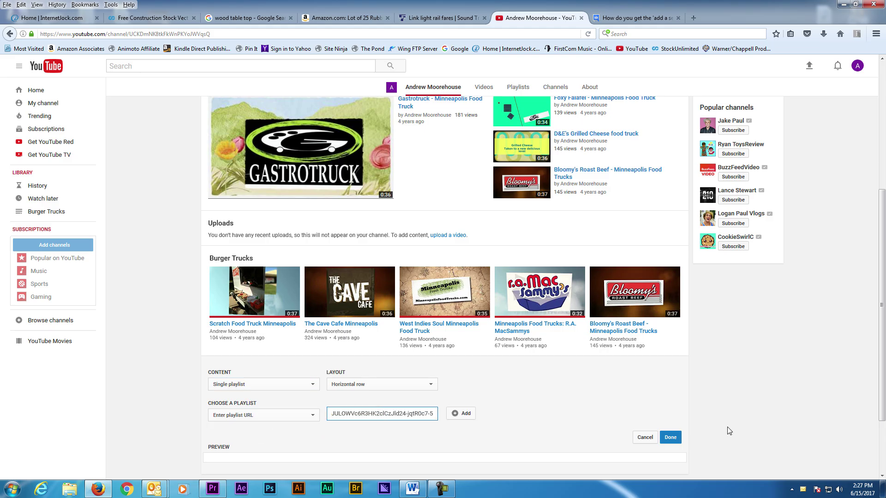
pyautogui.click(670, 437)
pyautogui.scroll(-2, 746, 403)
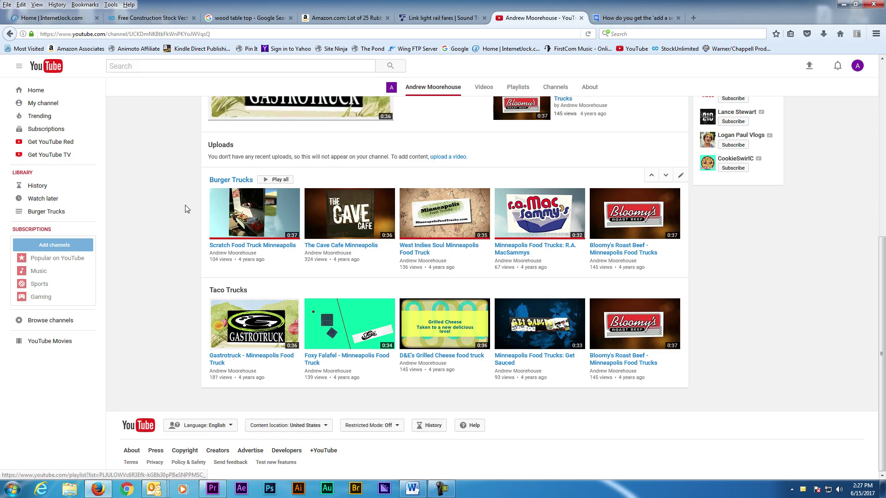
# Reorder home-page sections so Burger Trucks sits above Uploads
pyautogui.click(651, 176)
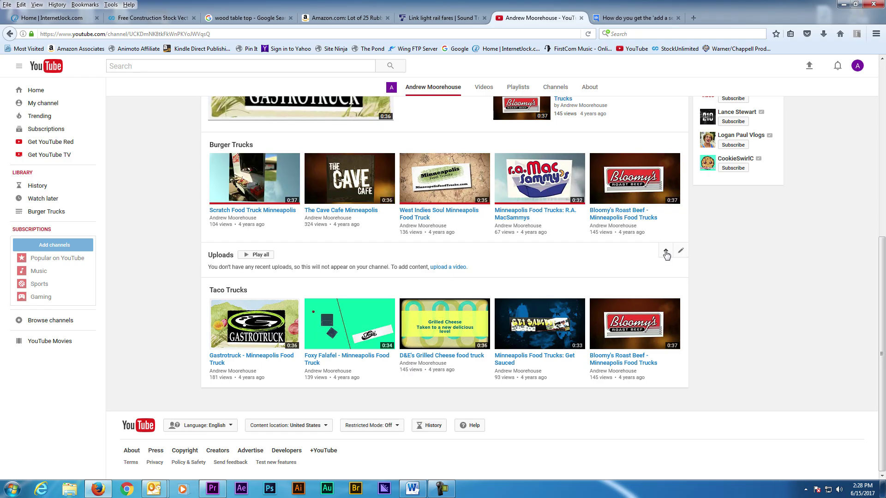
pyautogui.click(666, 254)
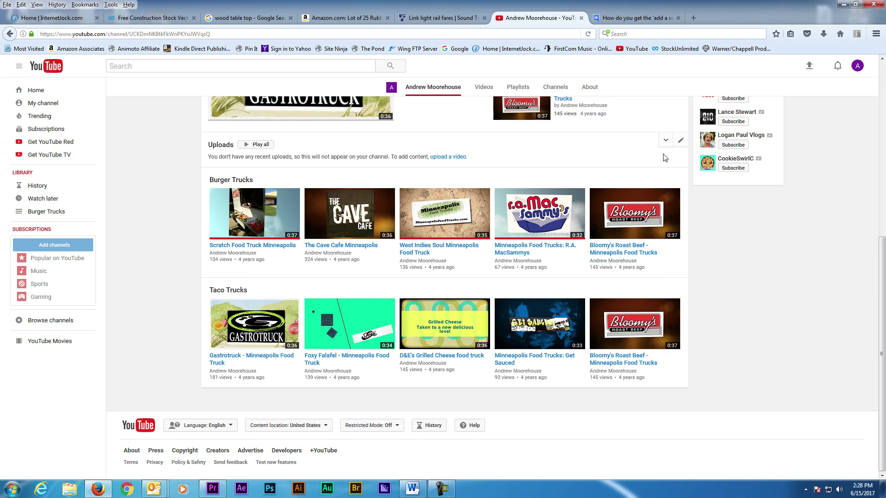
pyautogui.click(666, 140)
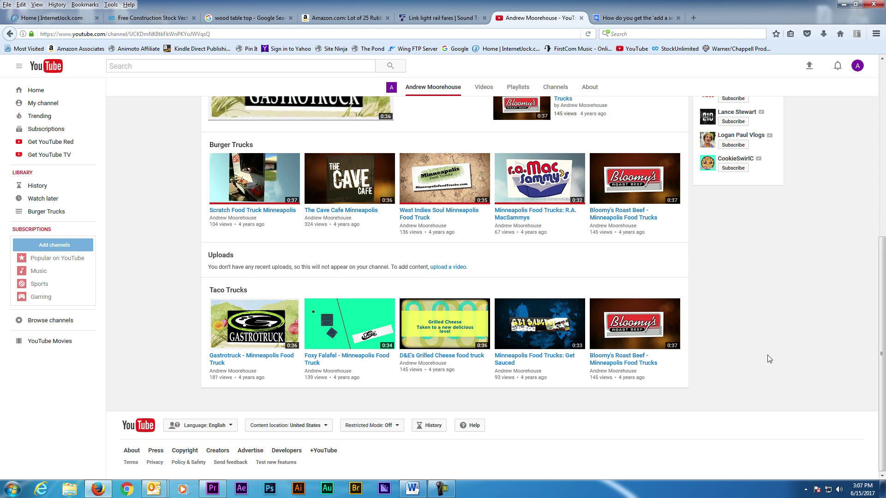
pyautogui.scroll(10, 769, 359)
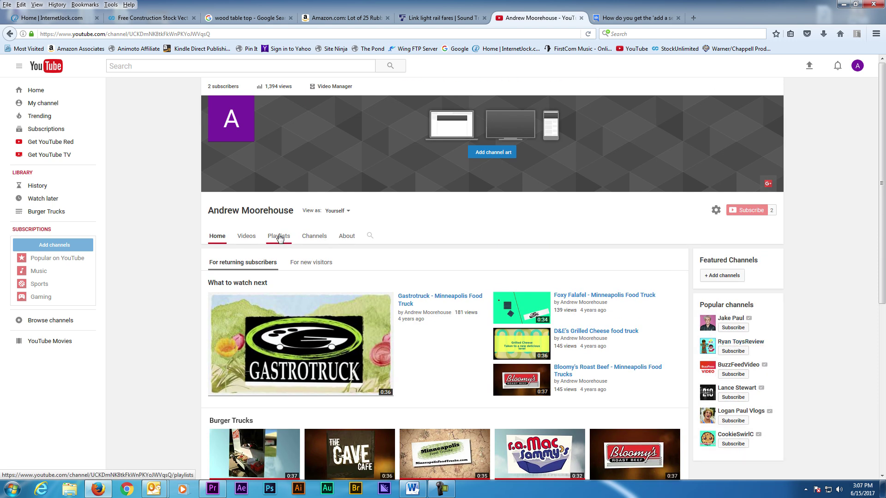
# Give the Taco Trucks playlist an auto-add rule matching tags 'taco, burrito' and save
pyautogui.click(279, 236)
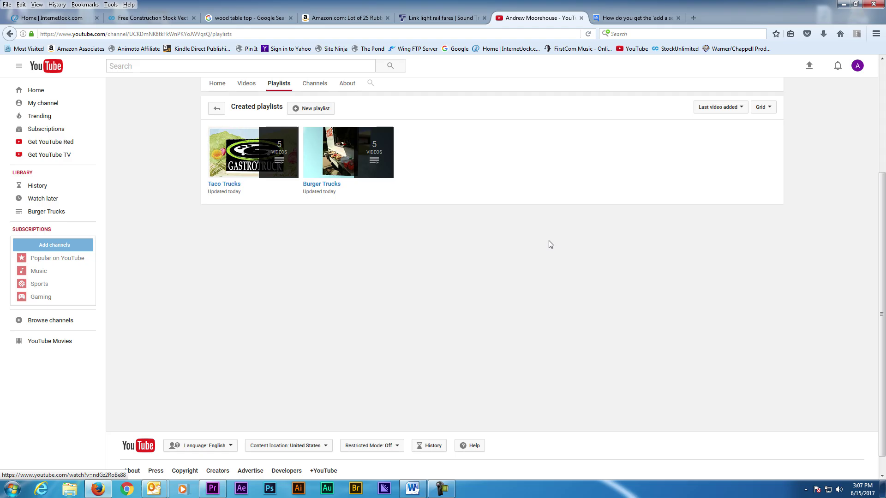
pyautogui.click(225, 185)
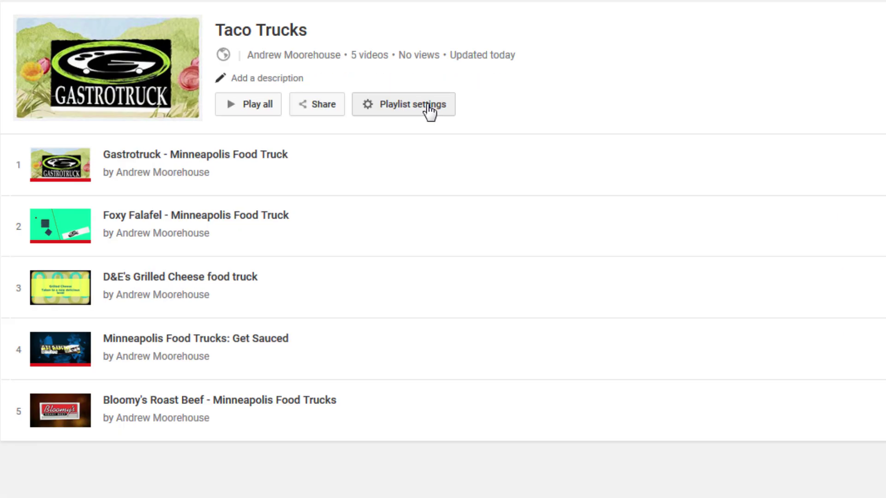
pyautogui.click(428, 106)
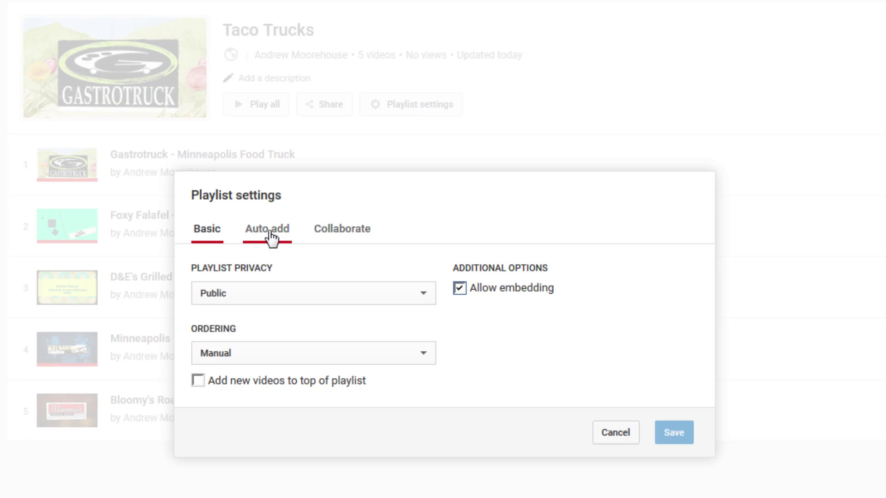
pyautogui.click(270, 230)
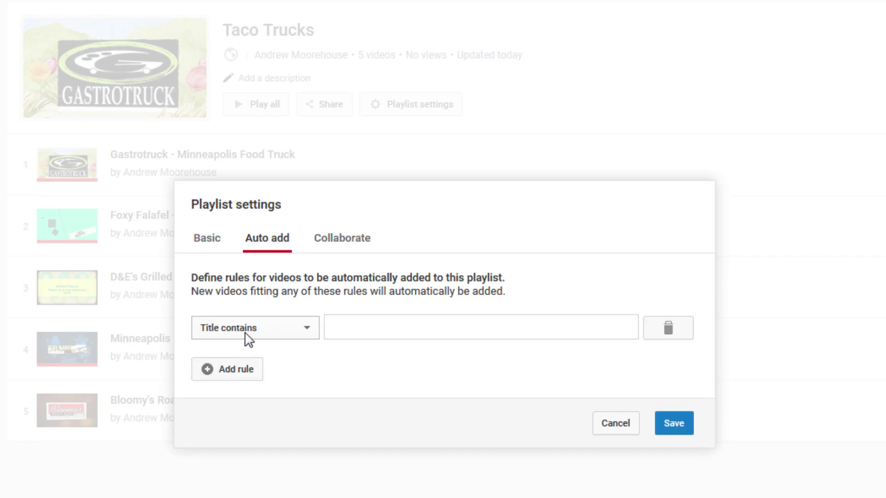
pyautogui.click(309, 335)
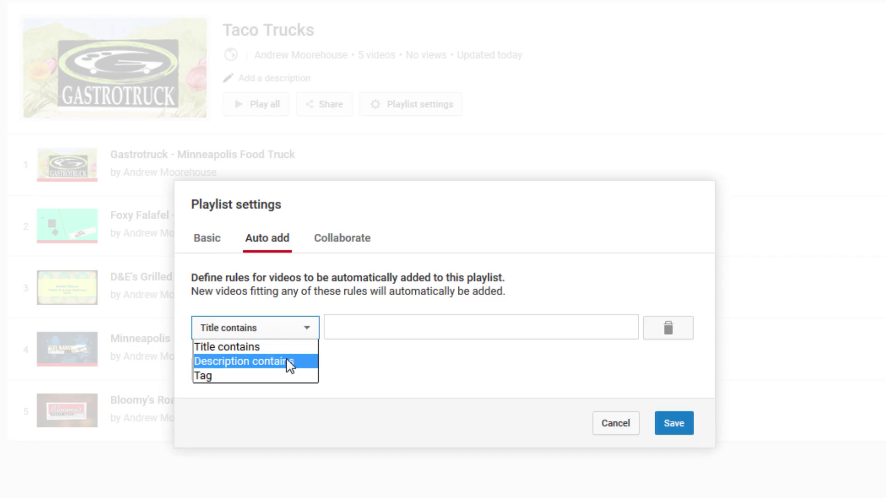
pyautogui.click(212, 378)
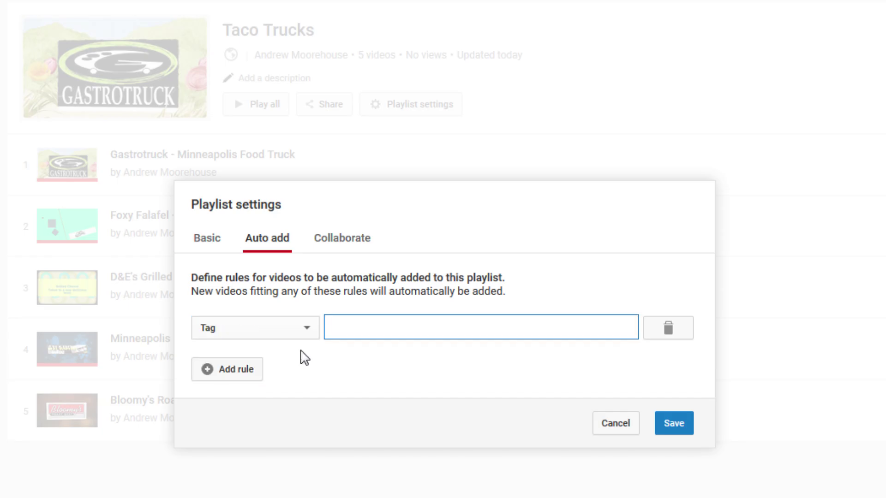
pyautogui.write('taco, burrito')
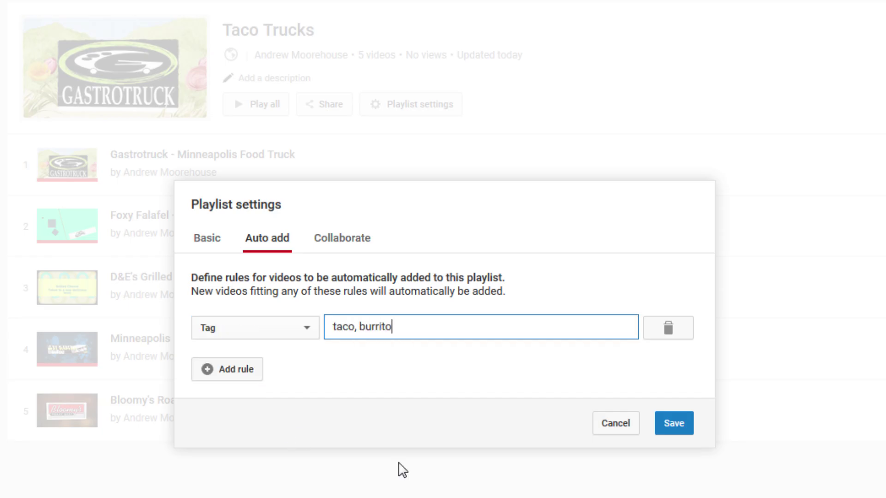
pyautogui.click(674, 423)
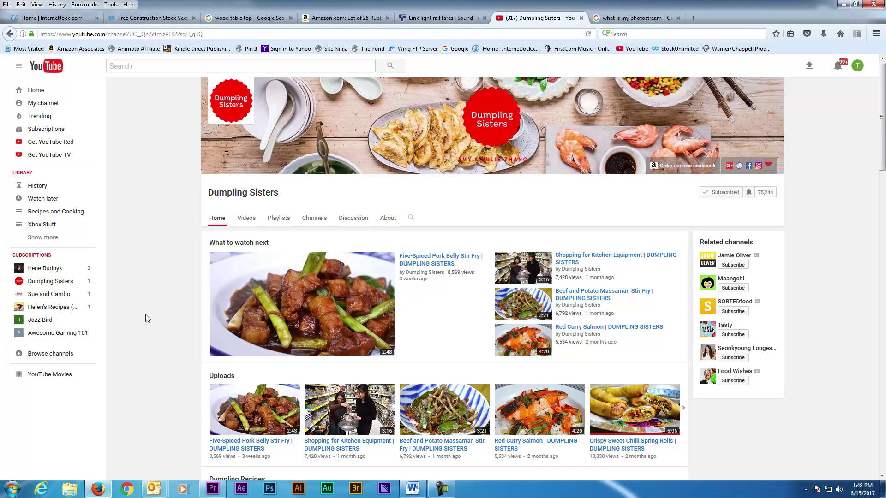
# Scroll down the Dumpling Sisters home page to reveal its Chicken Recipes and Beef Recipes sections
pyautogui.scroll(-3, 145, 319)
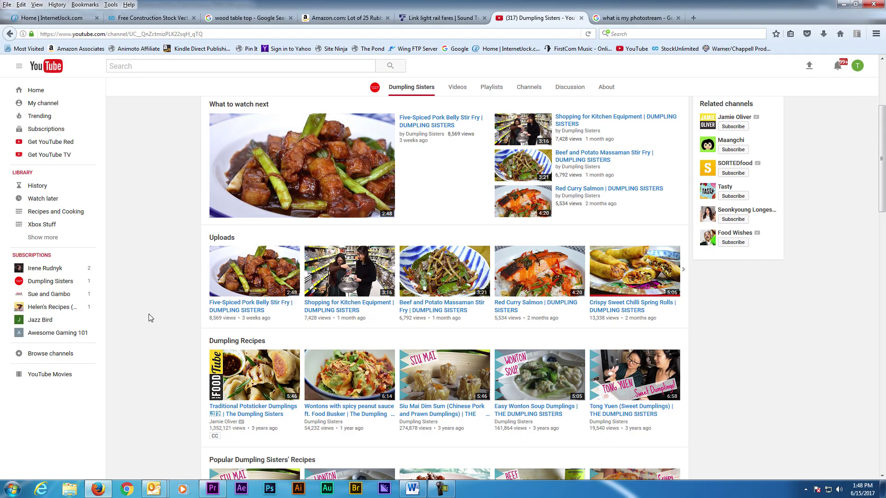
pyautogui.scroll(-8, 149, 318)
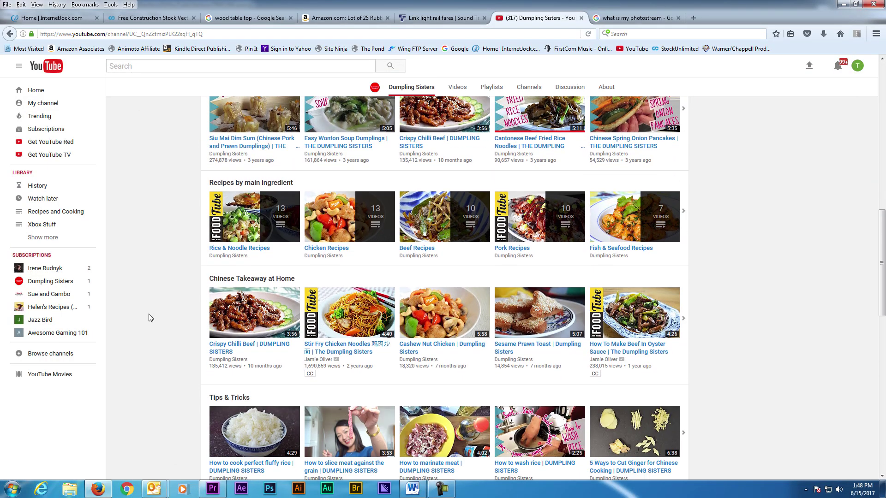
pyautogui.scroll(-2, 148, 318)
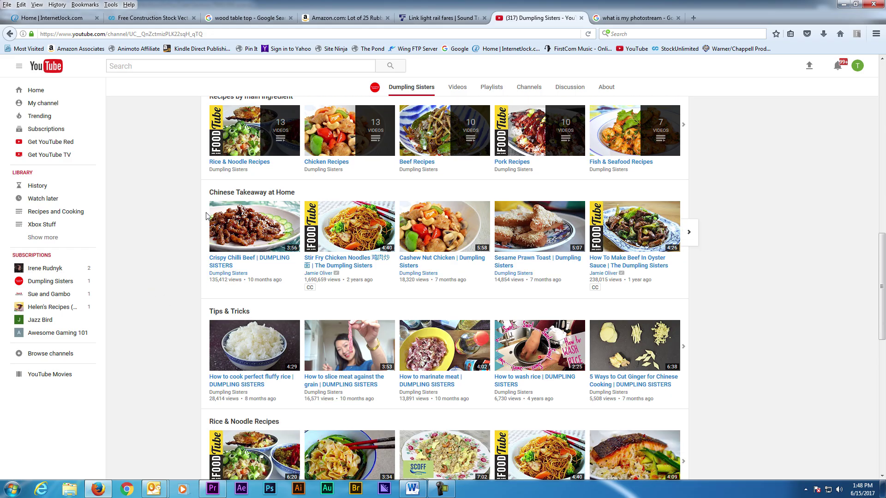
pyautogui.scroll(-4, 180, 314)
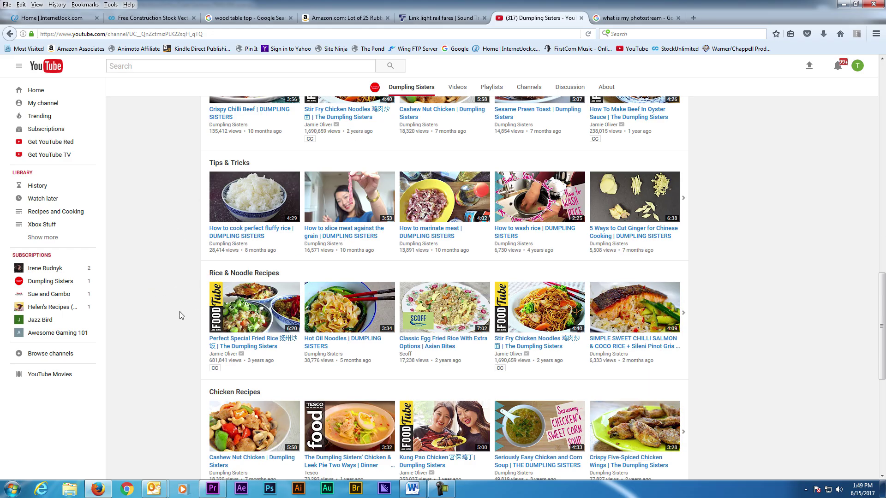
pyautogui.scroll(-2, 180, 316)
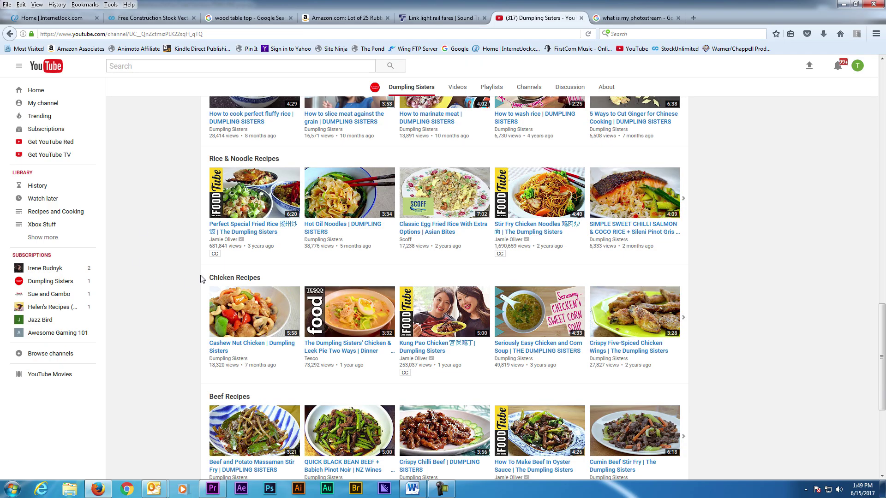
pyautogui.scroll(-2, 180, 291)
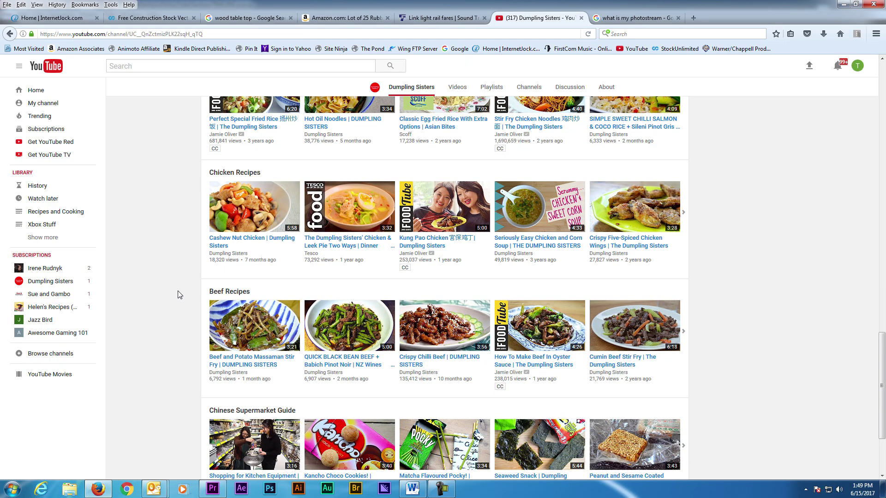
pyautogui.scroll(-2, 178, 293)
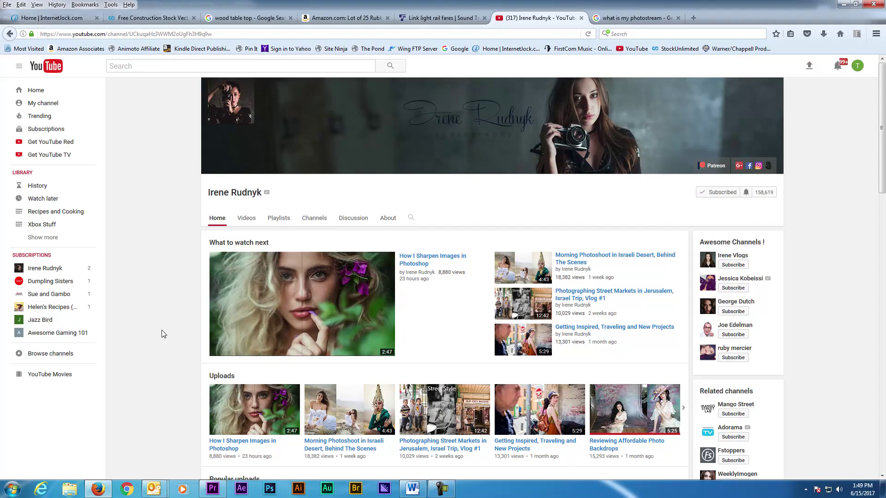
# Scroll the photographer's home page down past Popular uploads, Behind The Scenes and Tutorials to DIY and Travel Vlogs
pyautogui.scroll(-3, 163, 334)
pyautogui.scroll(-5, 163, 334)
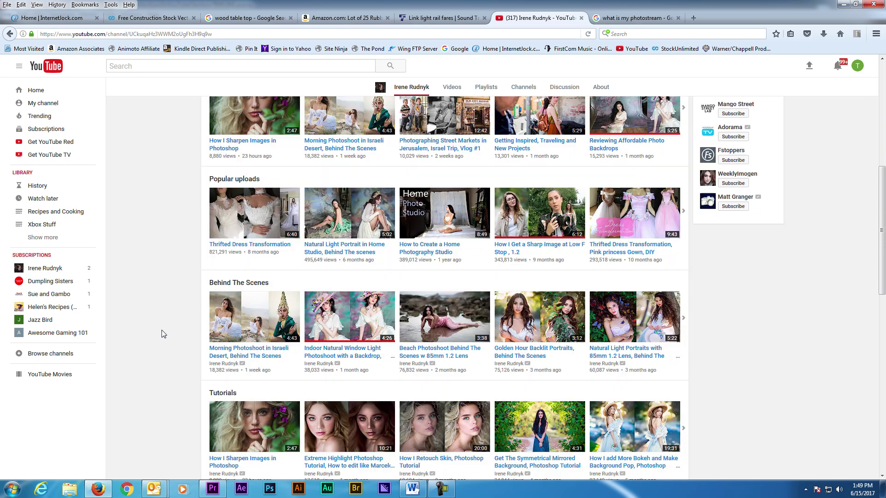
pyautogui.scroll(-1, 163, 334)
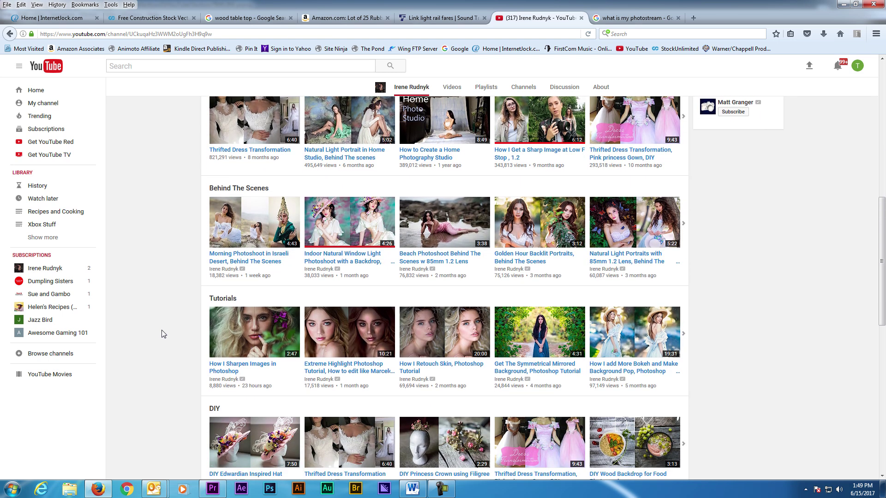
pyautogui.scroll(-5, 163, 333)
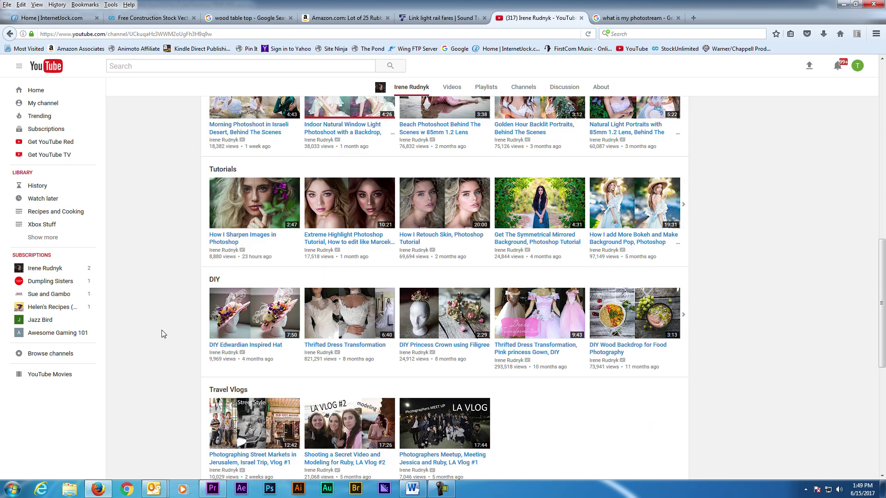